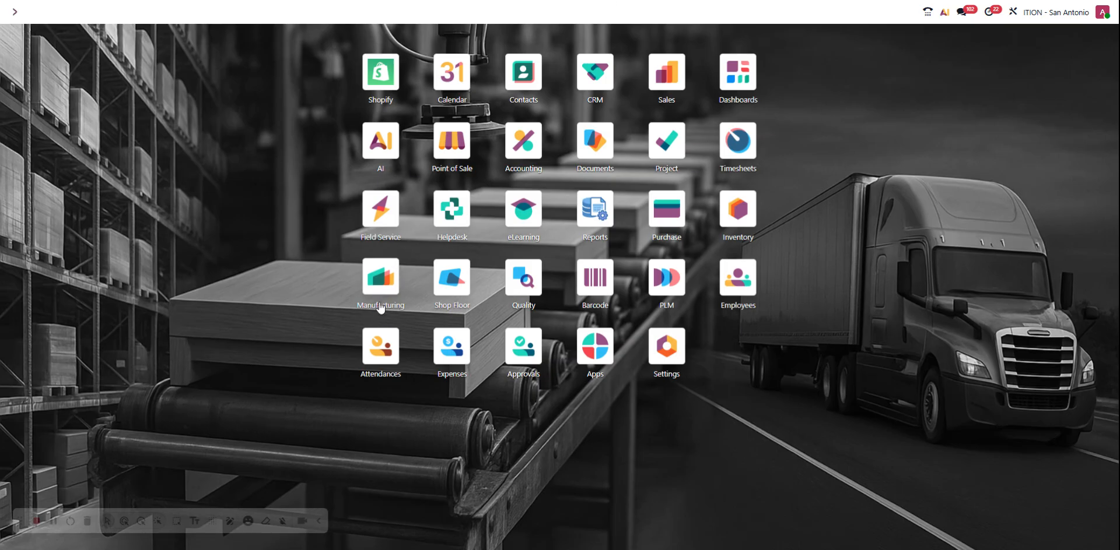
Step: Open the list of manufacturing orders in the Manufacturing app
{"action": "type", "text": "manuf"}
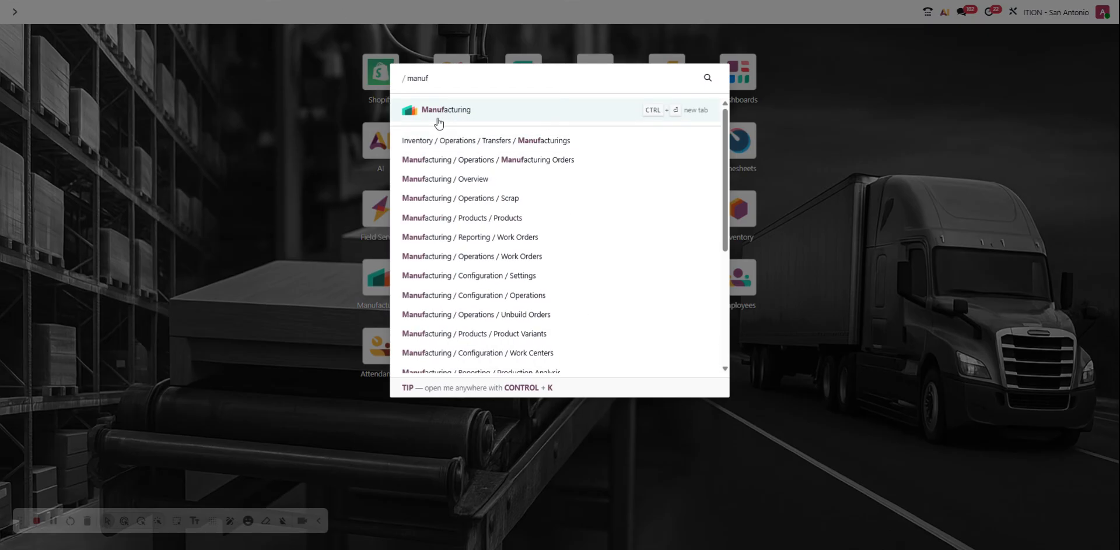
{"action": "left_click", "coordinate": [495, 121]}
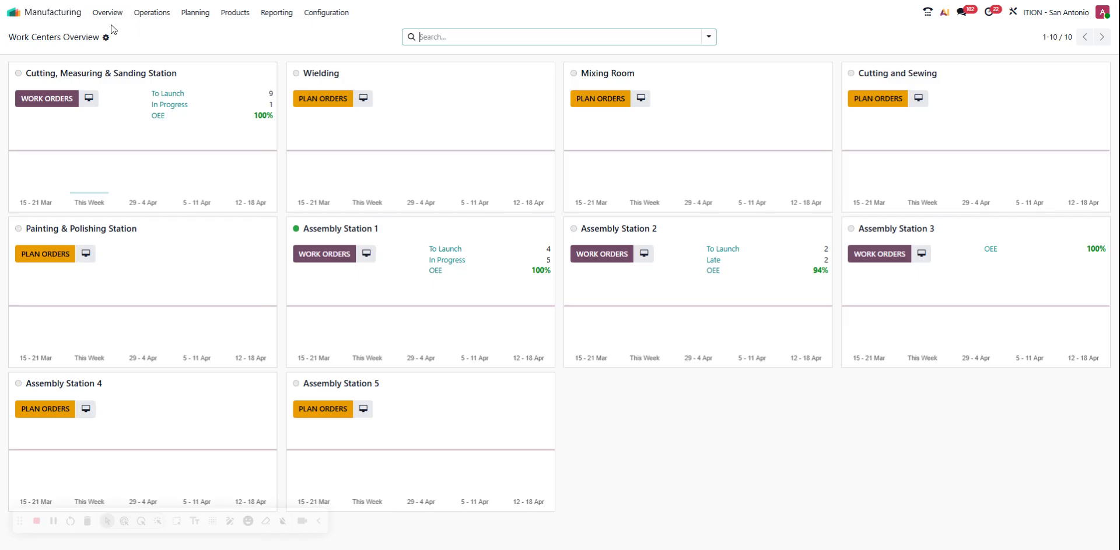
{"action": "left_click", "coordinate": [151, 17]}
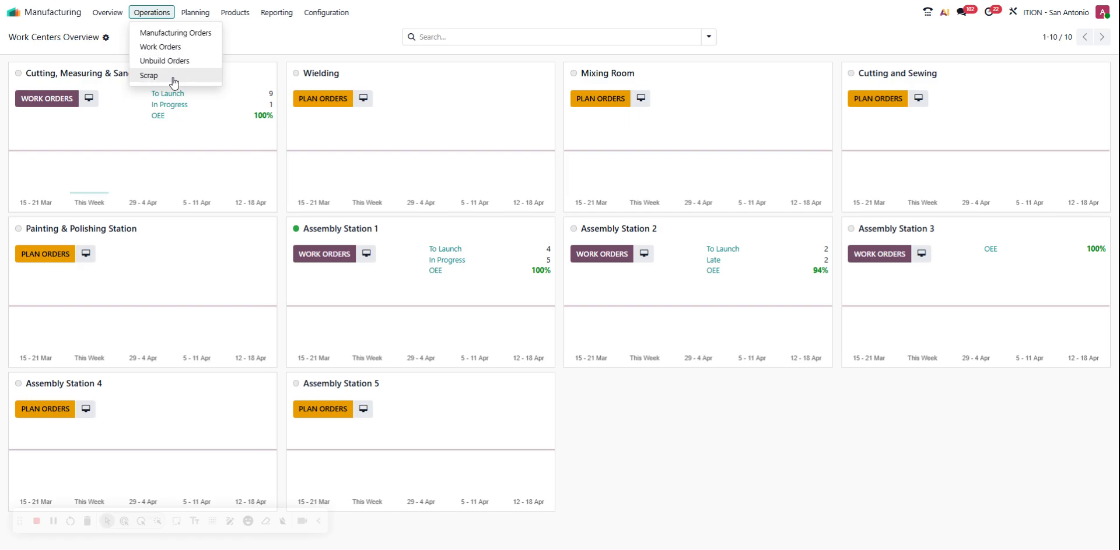
{"action": "left_click", "coordinate": [195, 12]}
{"action": "left_click", "coordinate": [151, 13]}
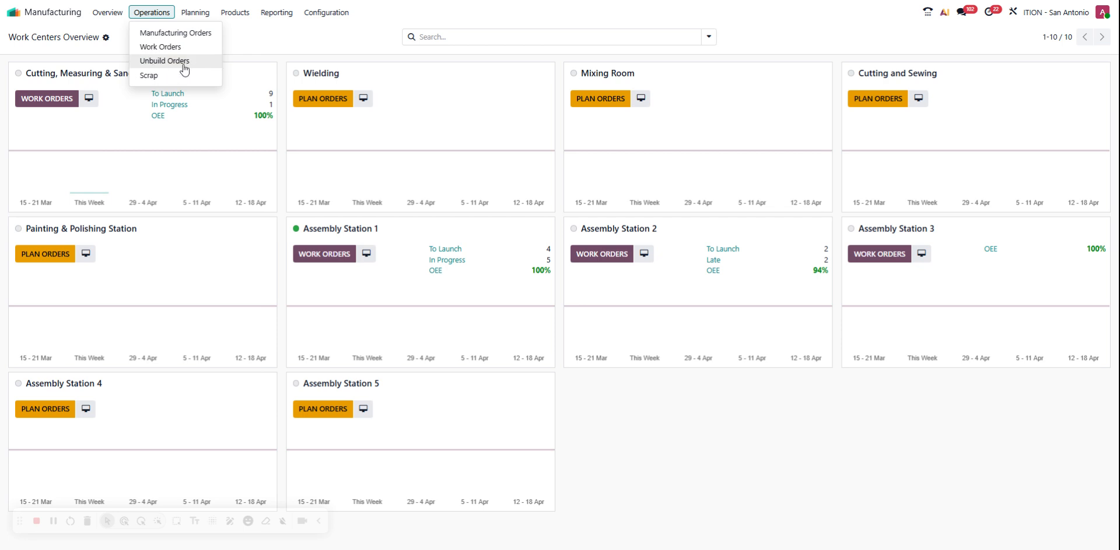
{"action": "left_click", "coordinate": [172, 33]}
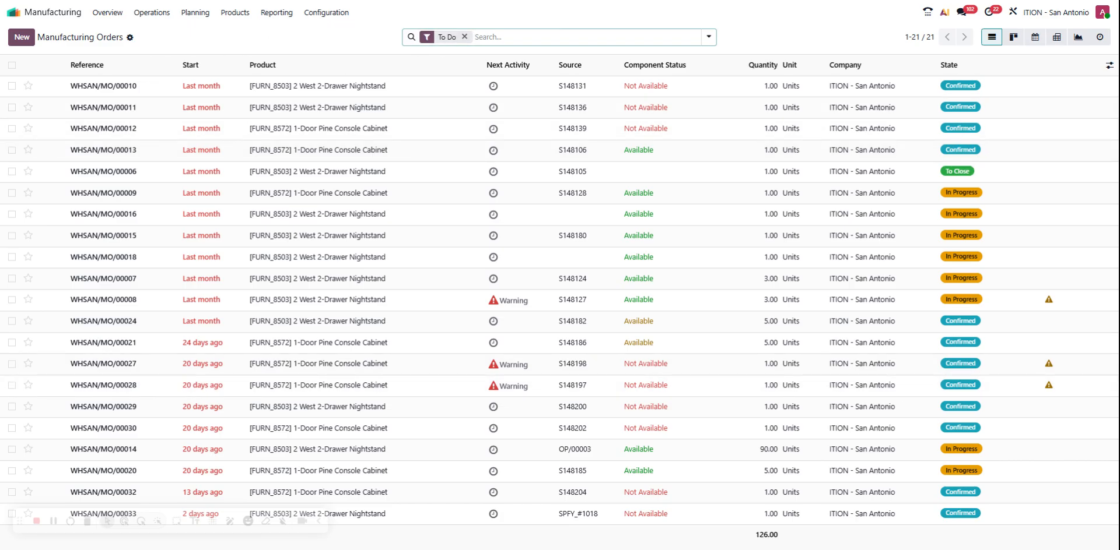
Step: Start a new manufacturing order with White Oak Nightstand as the product to build
{"action": "left_click", "coordinate": [22, 39]}
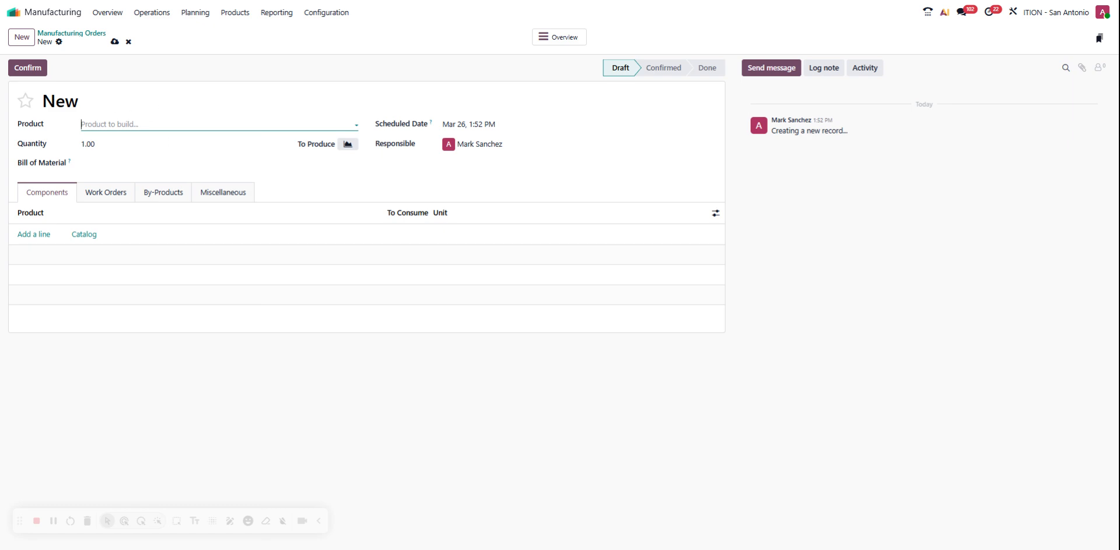
{"action": "left_click", "coordinate": [151, 124]}
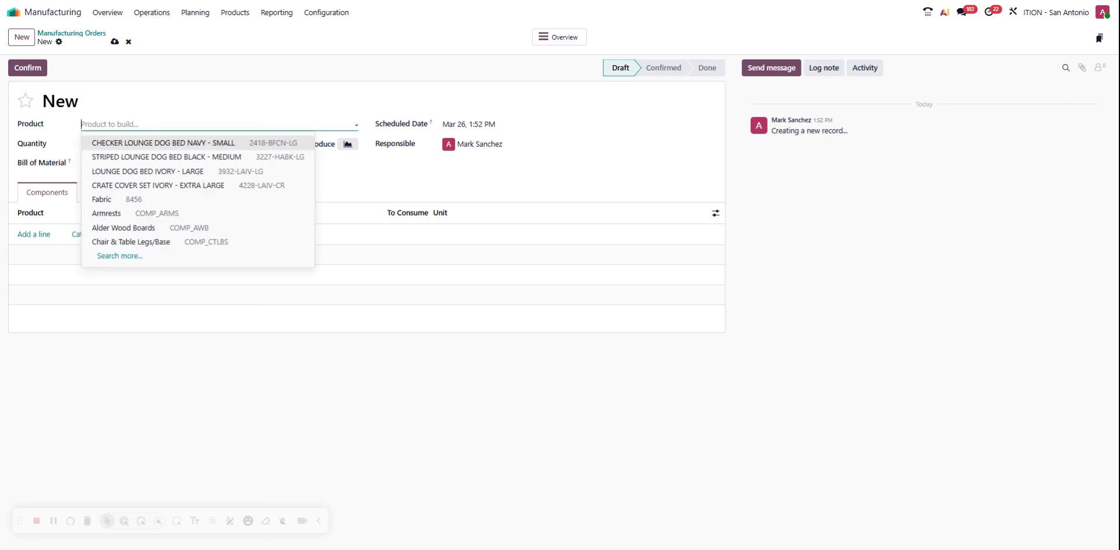
{"action": "type", "text": "white oak"}
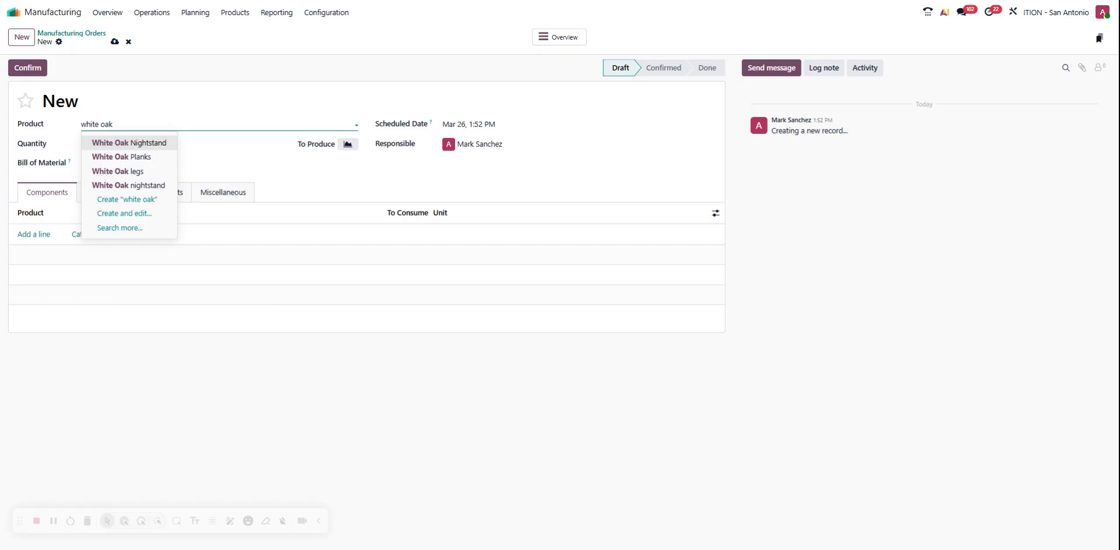
{"action": "left_click", "coordinate": [153, 146]}
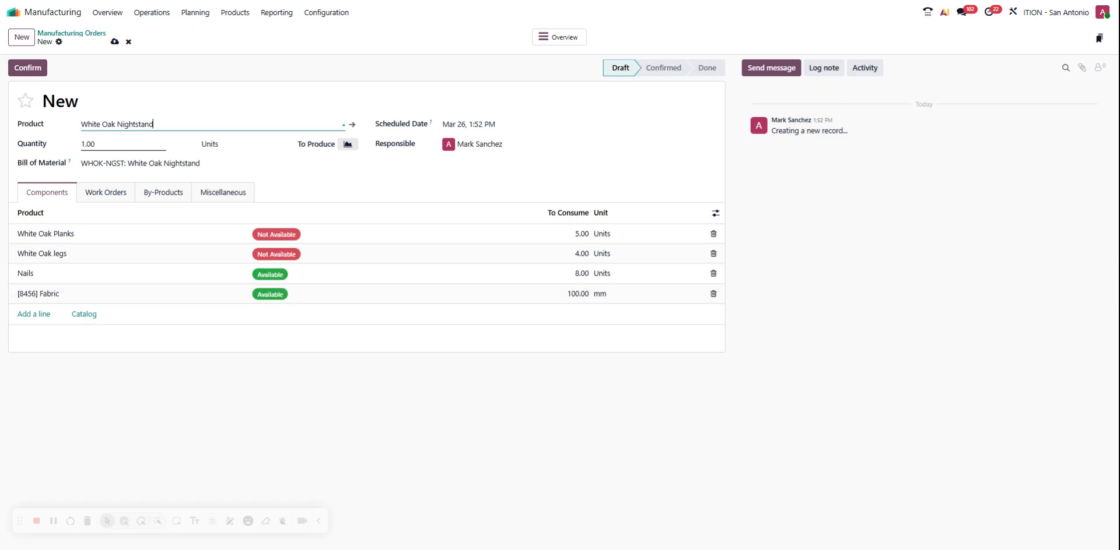
Step: Swap the order's product for White Oak Planks and change it back to White Oak Nightstand
{"action": "left_click_drag", "start_coordinate": [155, 125], "coordinate": [81, 128]}
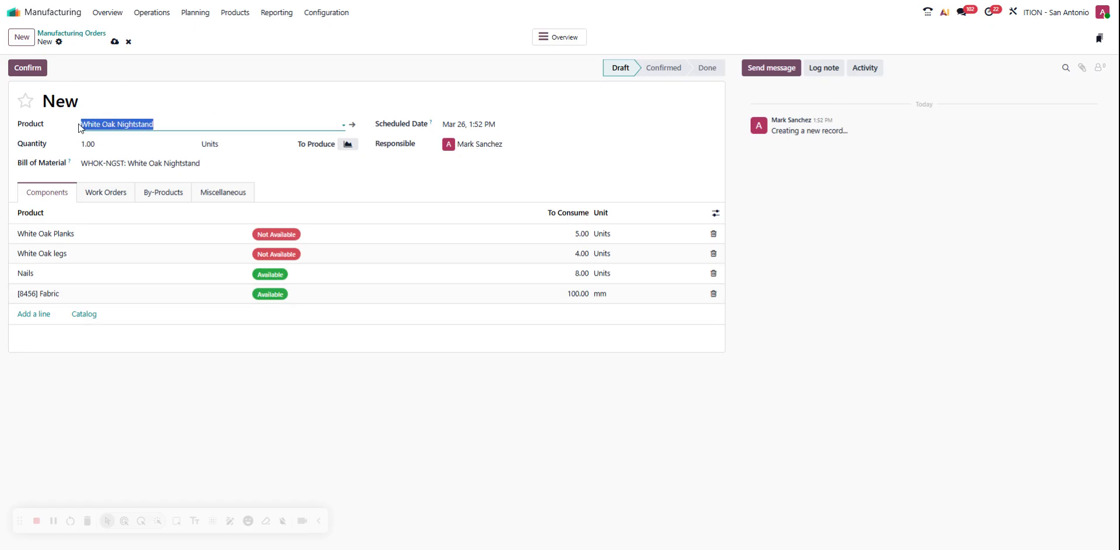
{"action": "left_click", "coordinate": [159, 124]}
{"action": "type", "text": "white"}
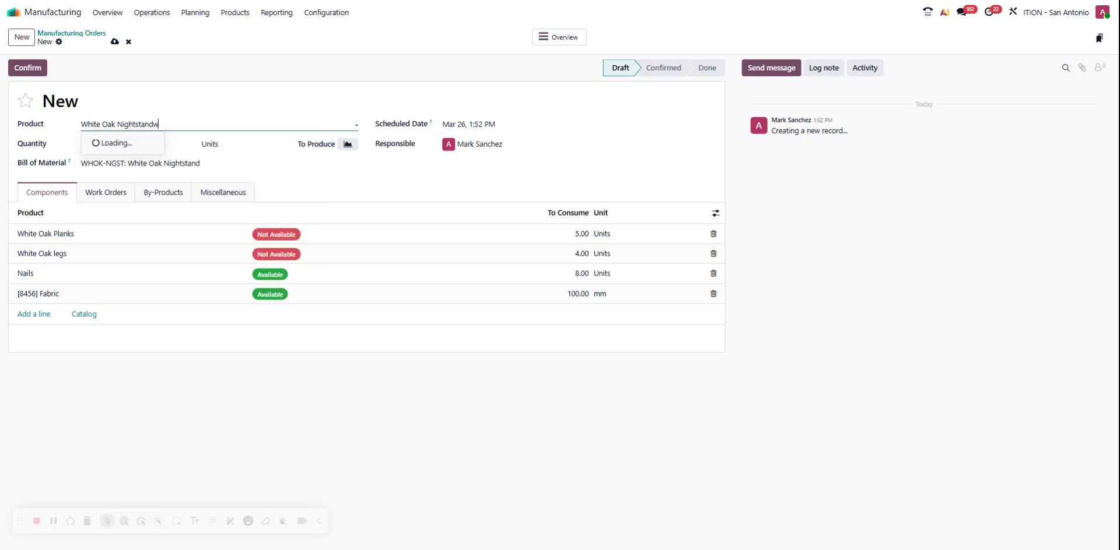
{"action": "key", "text": "BackSpace"}
{"action": "key", "text": "BackSpace"}
{"action": "key", "text": "BackSpace"}
{"action": "key", "text": "BackSpace"}
{"action": "key", "text": "BackSpace"}
{"action": "key", "text": "BackSpace"}
{"action": "key", "text": "BackSpace"}
{"action": "key", "text": "BackSpace"}
{"action": "key", "text": "BackSpace"}
{"action": "key", "text": "BackSpace"}
{"action": "key", "text": "BackSpace"}
{"action": "key", "text": "BackSpace"}
{"action": "key", "text": "BackSpace"}
{"action": "key", "text": "BackSpace"}
{"action": "key", "text": "BackSpace"}
{"action": "key", "text": "BackSpace"}
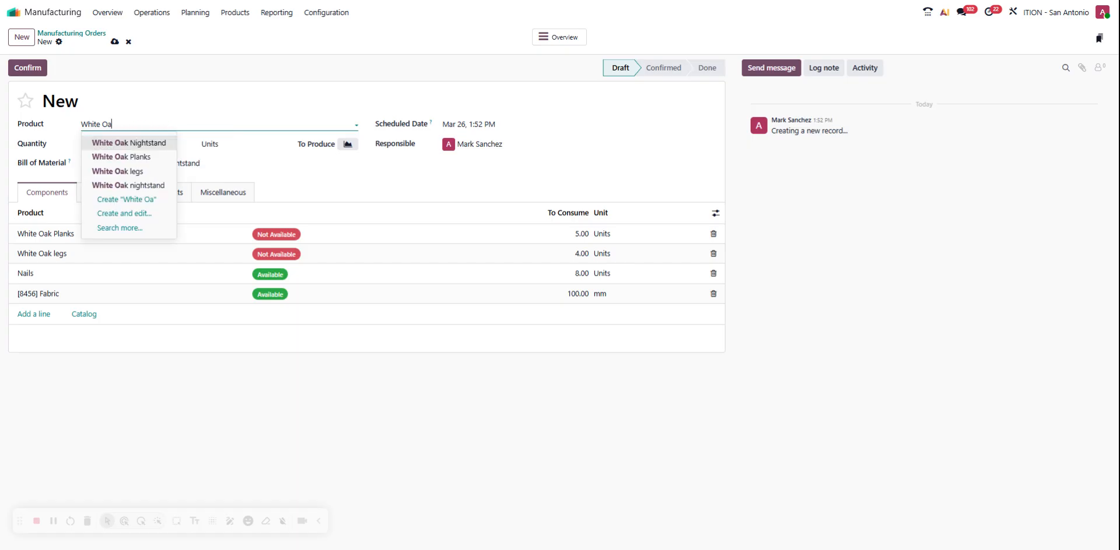
{"action": "left_click", "coordinate": [172, 156]}
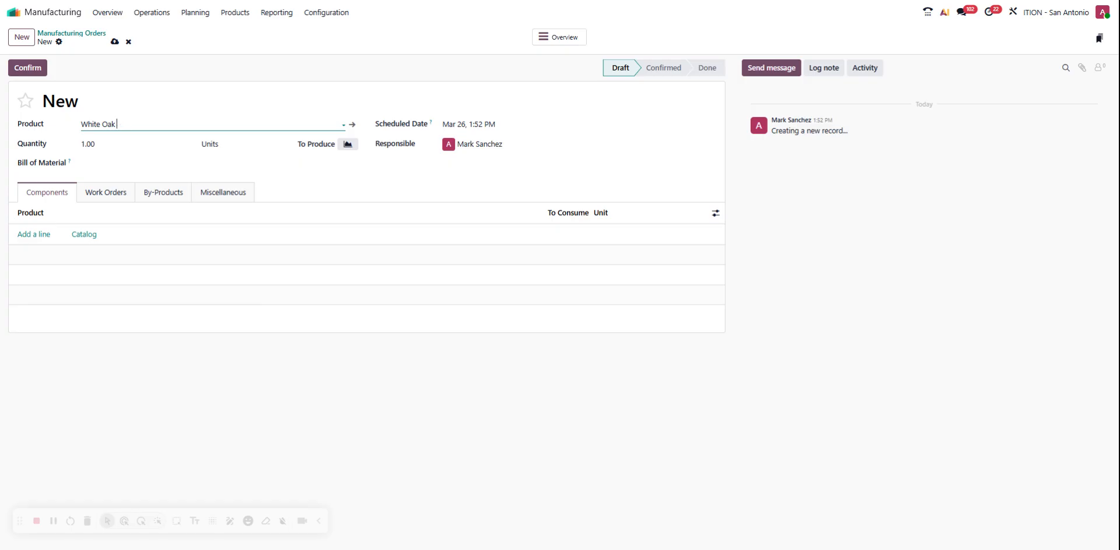
{"action": "key", "text": "BackSpace"}
{"action": "left_click", "coordinate": [164, 145]}
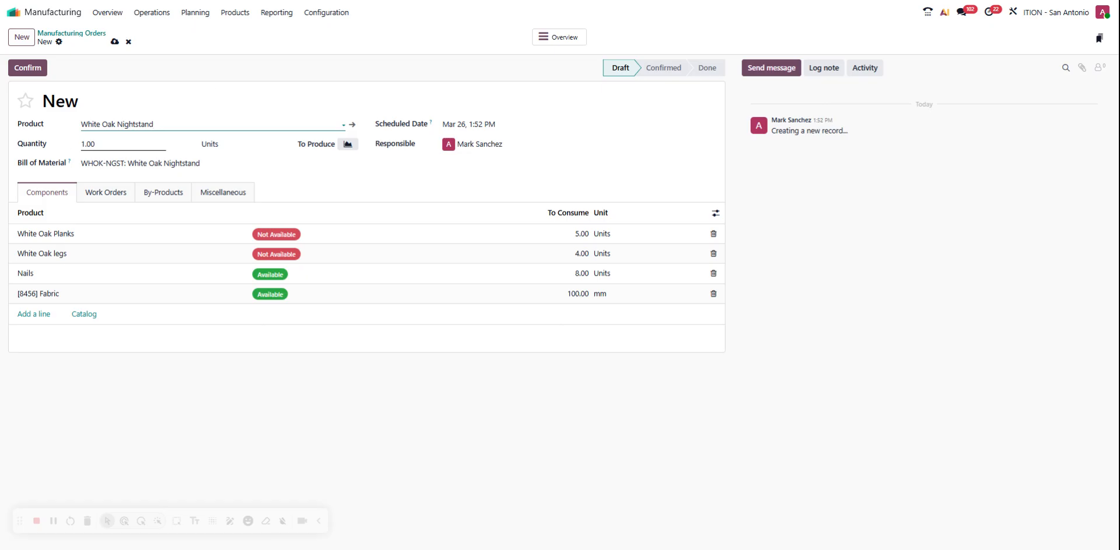
Step: Try quantities of 2 and 4 on the nightstand order and reset the quantity to 1
{"action": "key", "text": "Tab"}
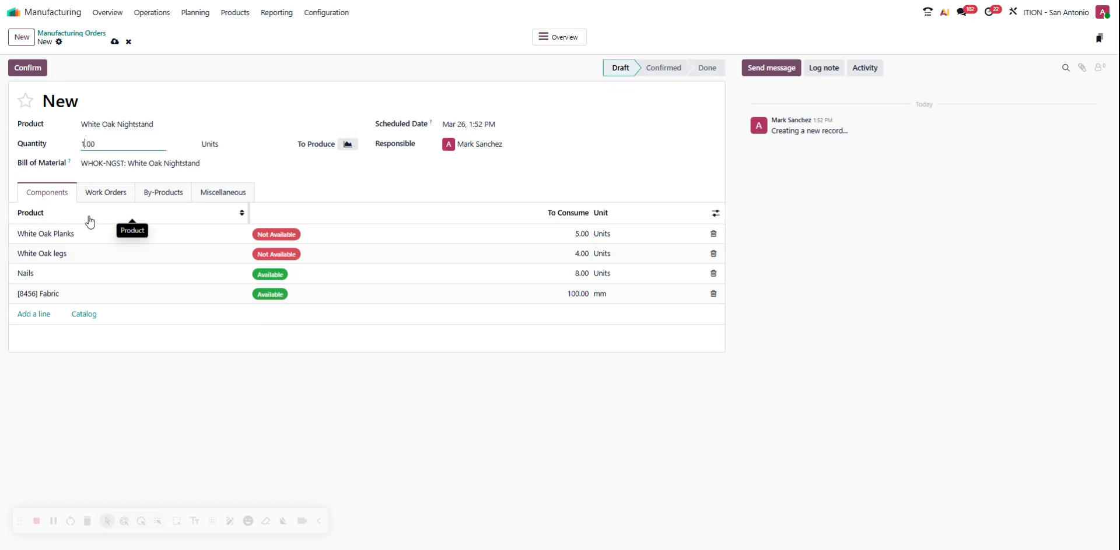
{"action": "left_click", "coordinate": [352, 186]}
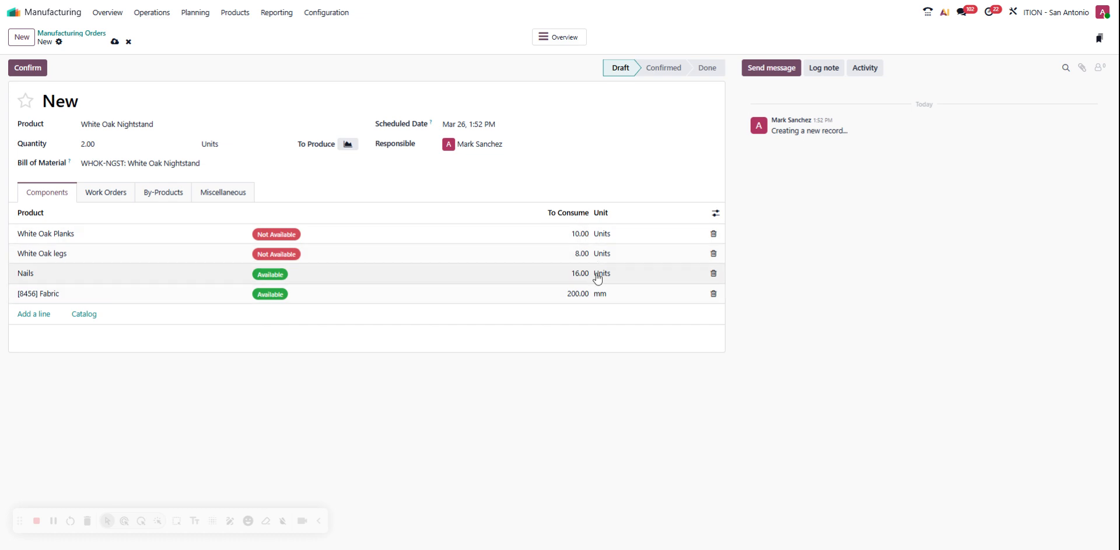
{"action": "left_click", "coordinate": [88, 144]}
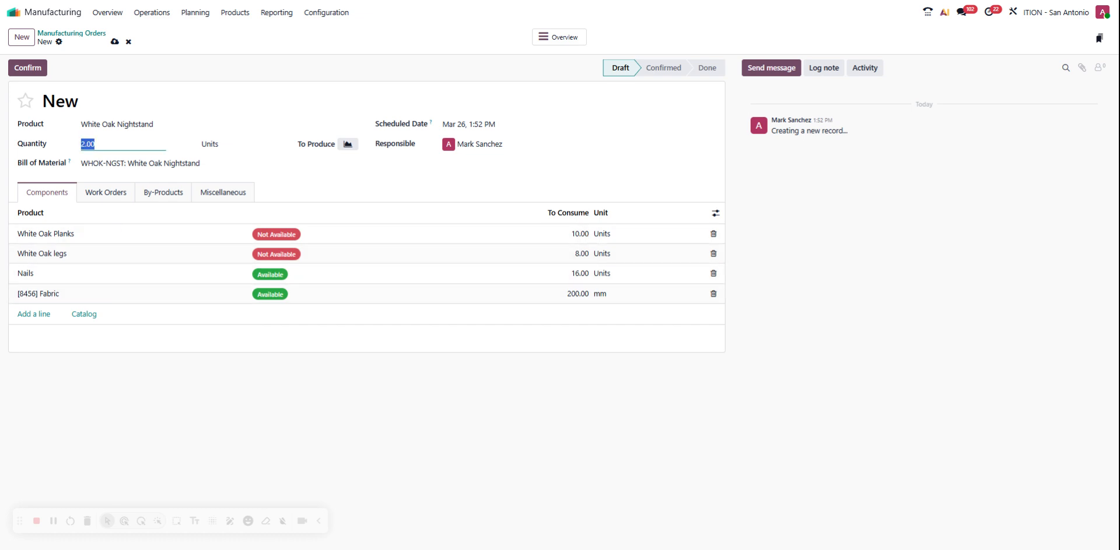
{"action": "left_click", "coordinate": [86, 144]}
{"action": "left_click", "coordinate": [420, 195]}
{"action": "left_click", "coordinate": [91, 145]}
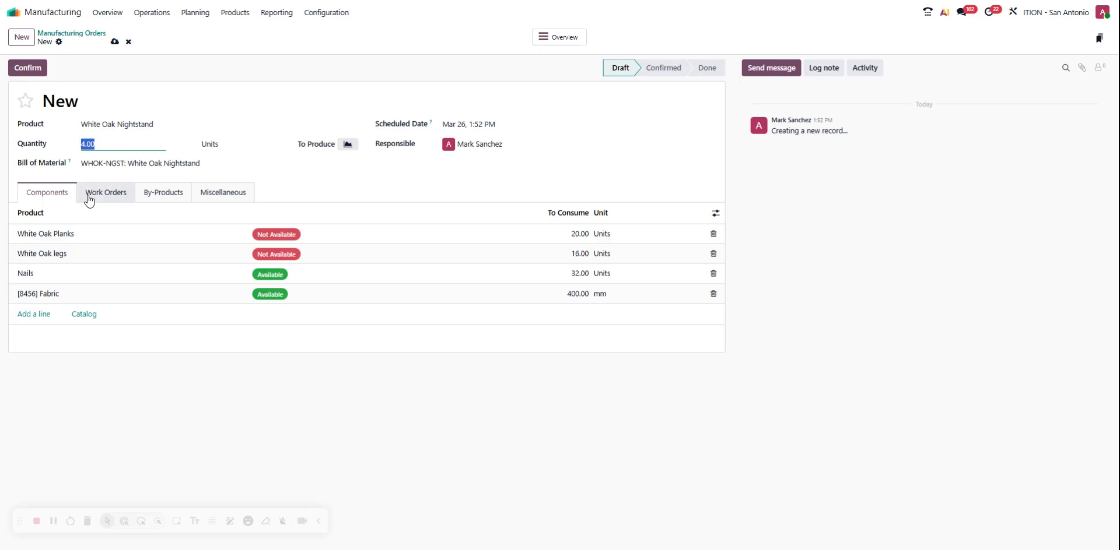
{"action": "key", "text": "Right"}
{"action": "left_click", "coordinate": [353, 184]}
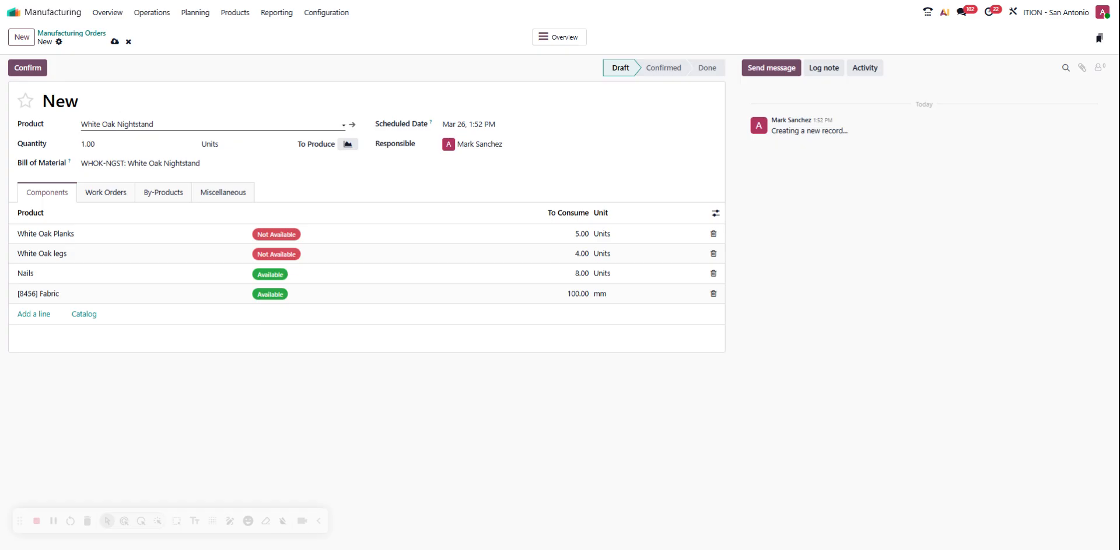
Step: Check which bills of material are available for the White Oak Nightstand and look at the order's scheduled date
{"action": "left_click", "coordinate": [140, 163]}
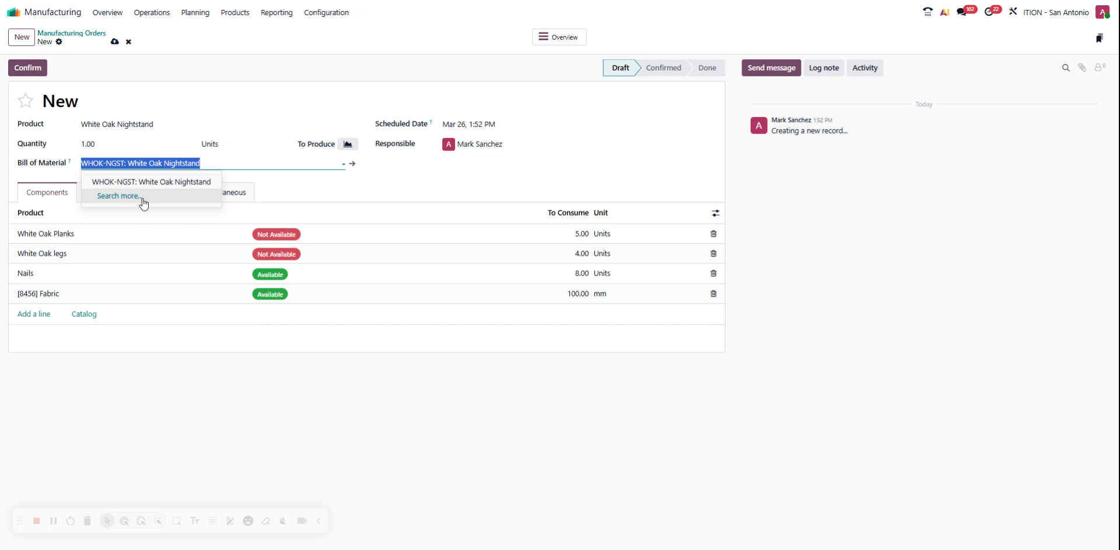
{"action": "left_click", "coordinate": [379, 197]}
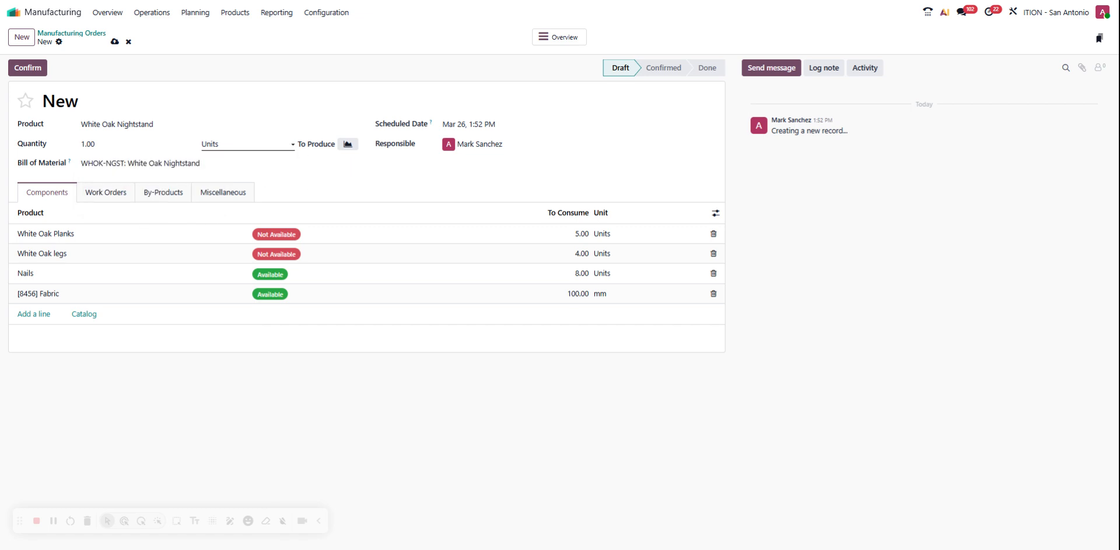
{"action": "left_click", "coordinate": [180, 164]}
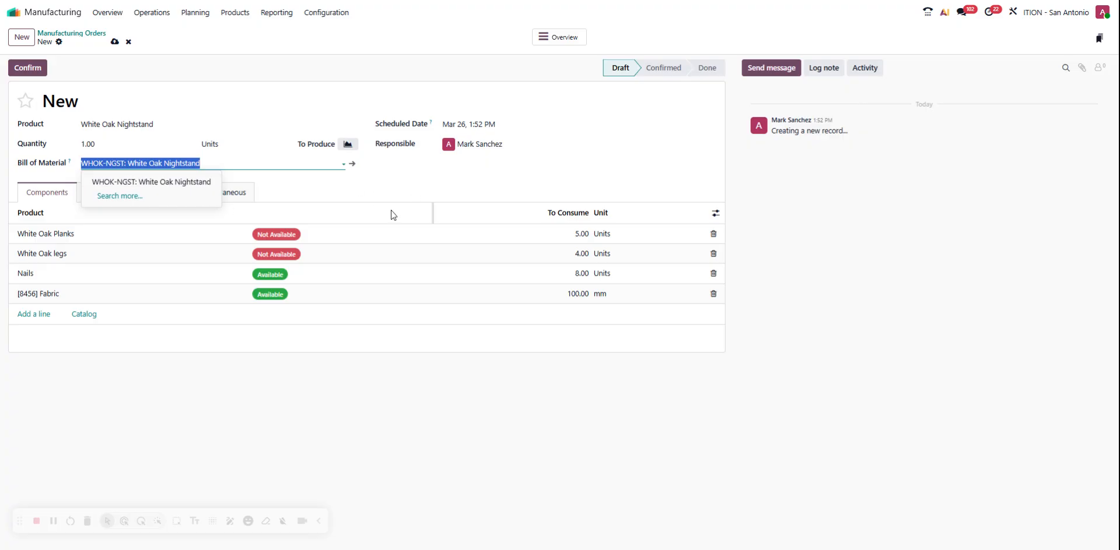
{"action": "left_click", "coordinate": [402, 180]}
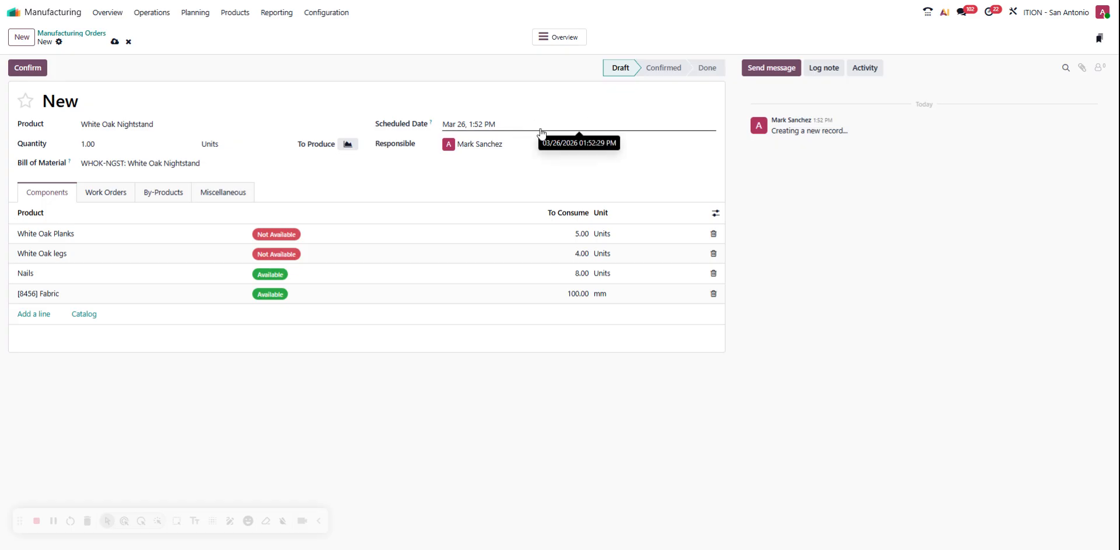
{"action": "mouse_move", "coordinate": [430, 124]}
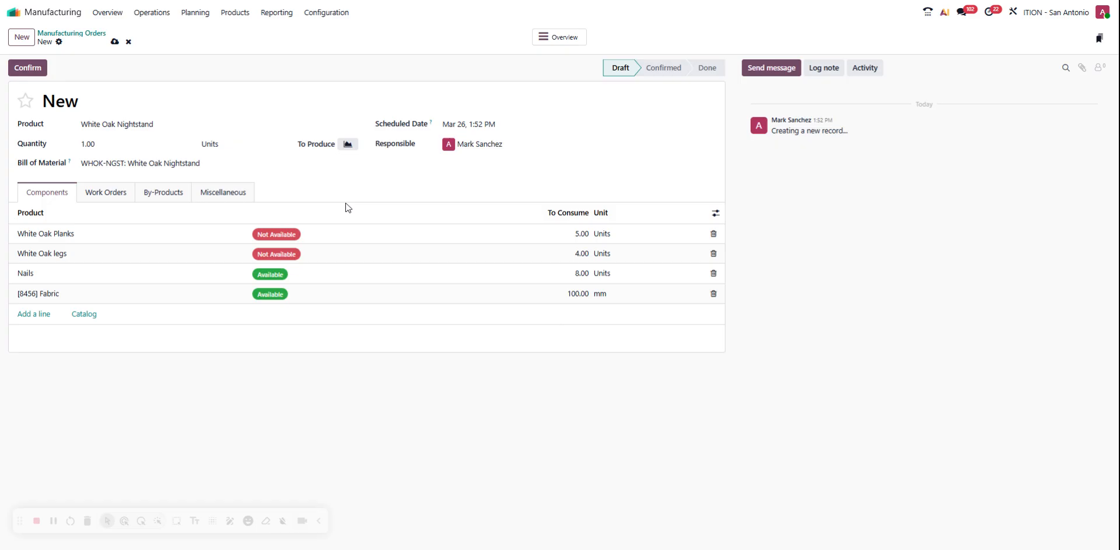
Step: Review the draft order's work orders, by-products and miscellaneous details
{"action": "left_click", "coordinate": [114, 199]}
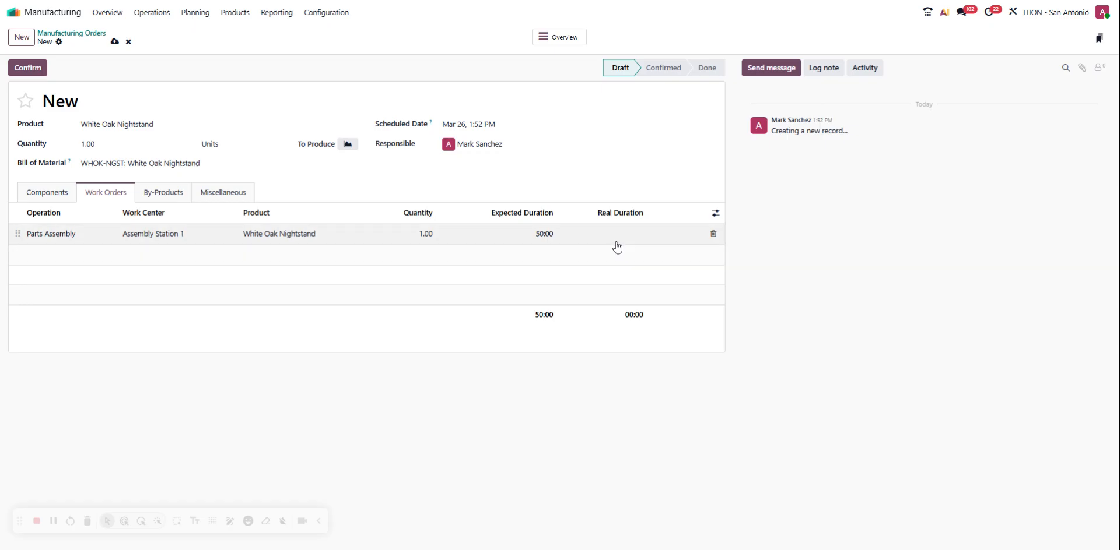
{"action": "left_click", "coordinate": [175, 193]}
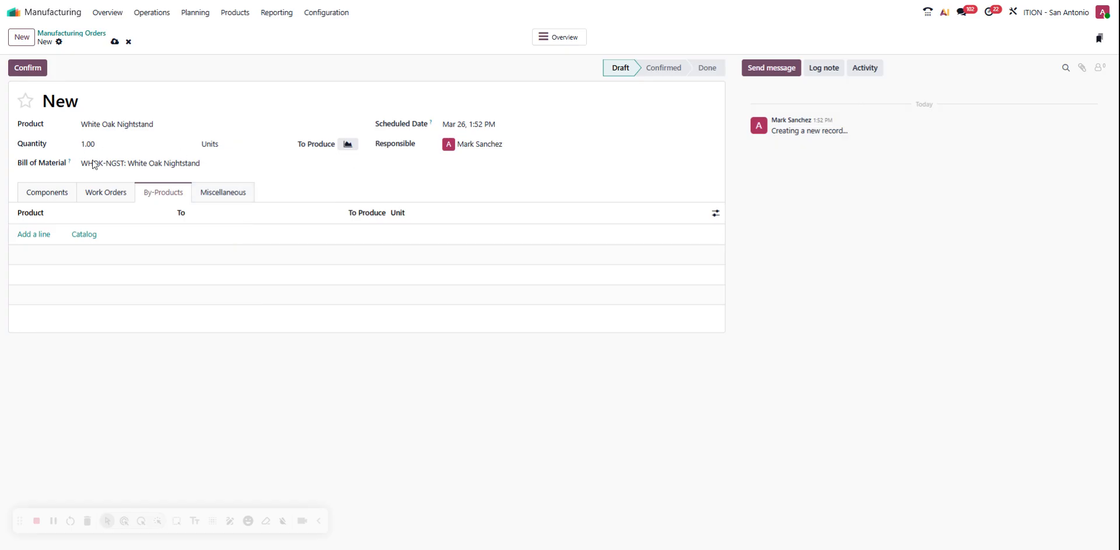
{"action": "left_click", "coordinate": [227, 204]}
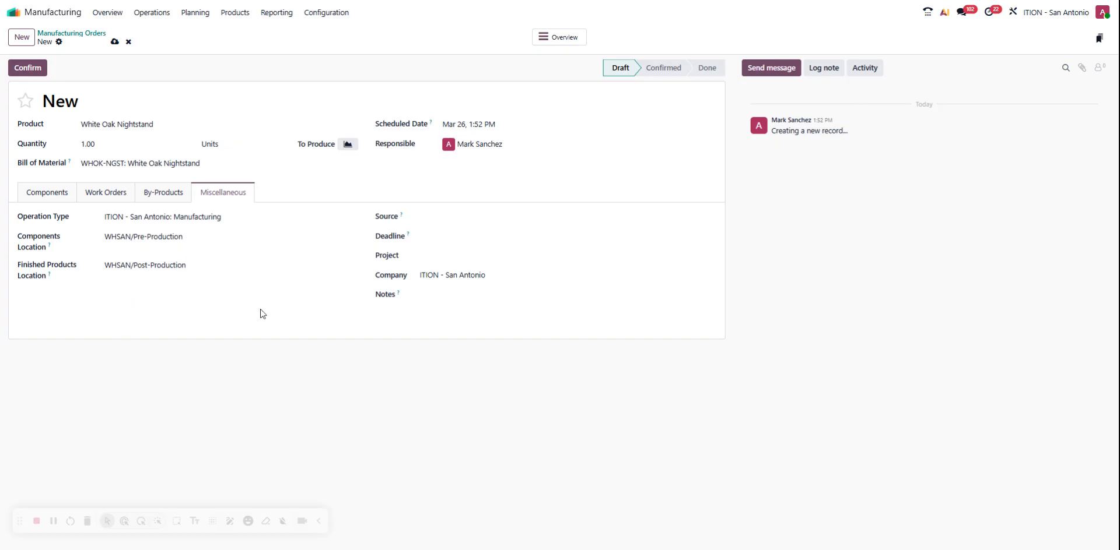
Step: Set the manufacturing order's deadline to March 26, 2026 at 1:00 PM
{"action": "left_click", "coordinate": [460, 218]}
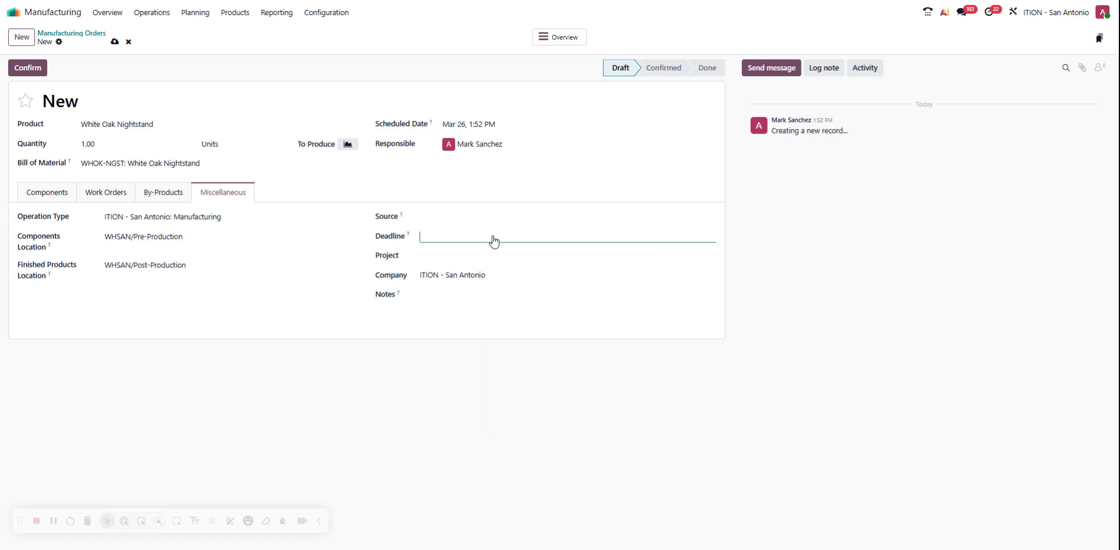
{"action": "left_click", "coordinate": [490, 238]}
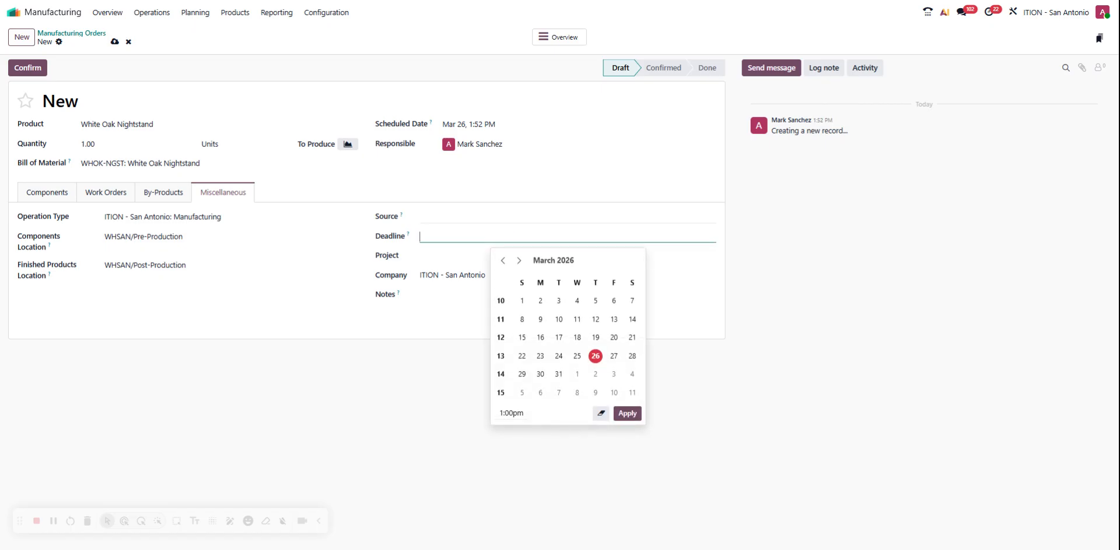
{"action": "left_click", "coordinate": [597, 358]}
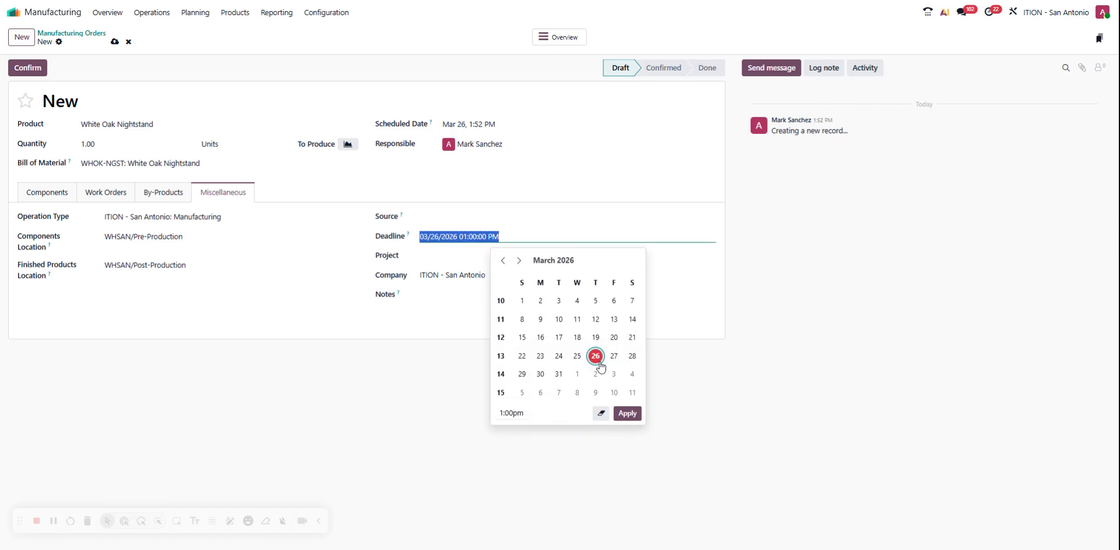
{"action": "left_click", "coordinate": [626, 413]}
{"action": "key", "text": "Tab"}
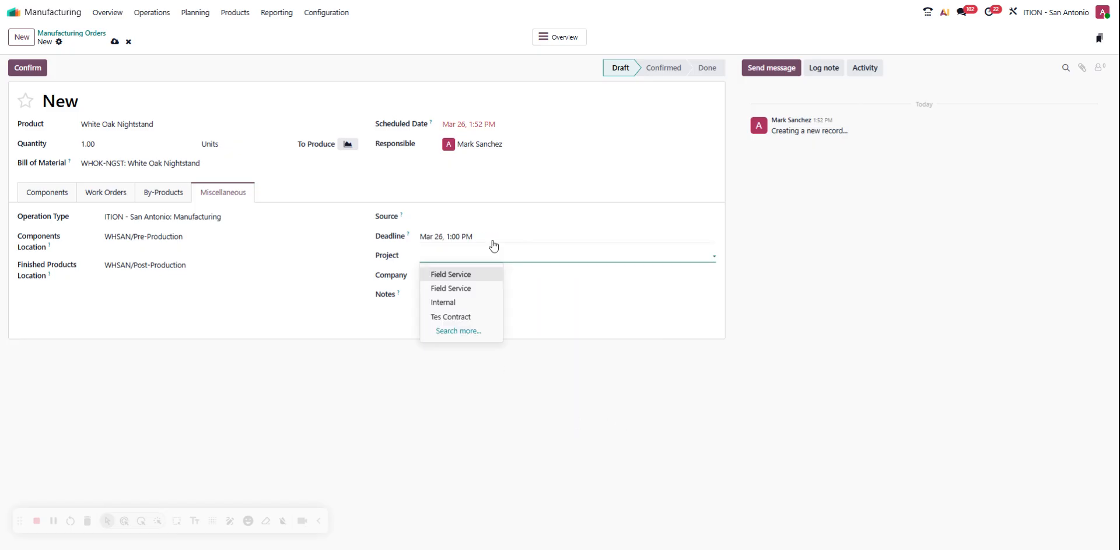
Step: Set the manufacturing order's deadline to March 27, 2026 at 1:00 PM, leaving the project empty
{"action": "left_click", "coordinate": [492, 239]}
{"action": "left_click", "coordinate": [614, 357]}
{"action": "left_click", "coordinate": [627, 414]}
{"action": "left_click", "coordinate": [621, 253]}
{"action": "left_click", "coordinate": [607, 372]}
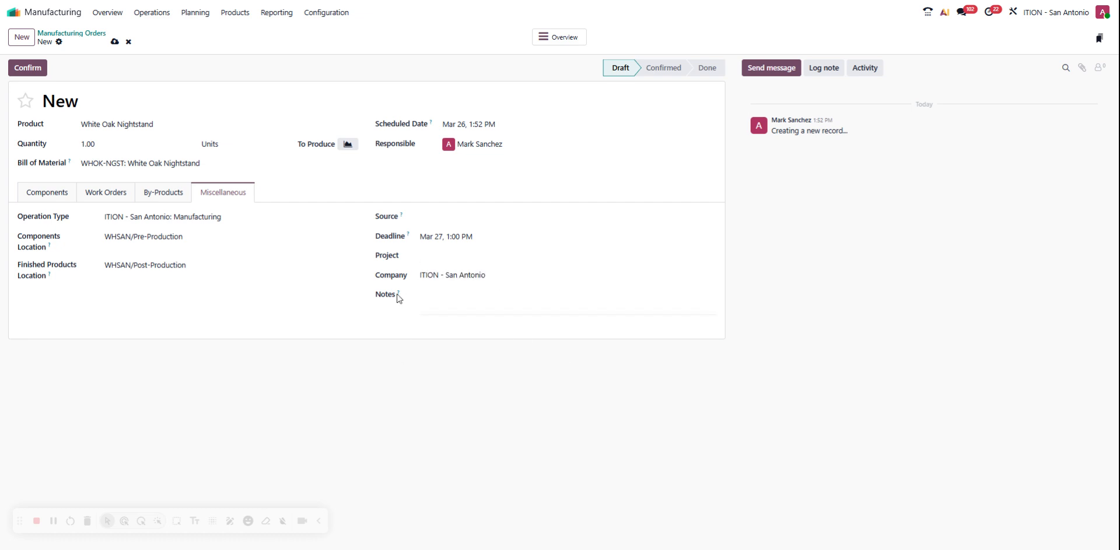
Step: Save the White Oak Nightstand manufacturing order and confirm it
{"action": "left_click", "coordinate": [470, 294]}
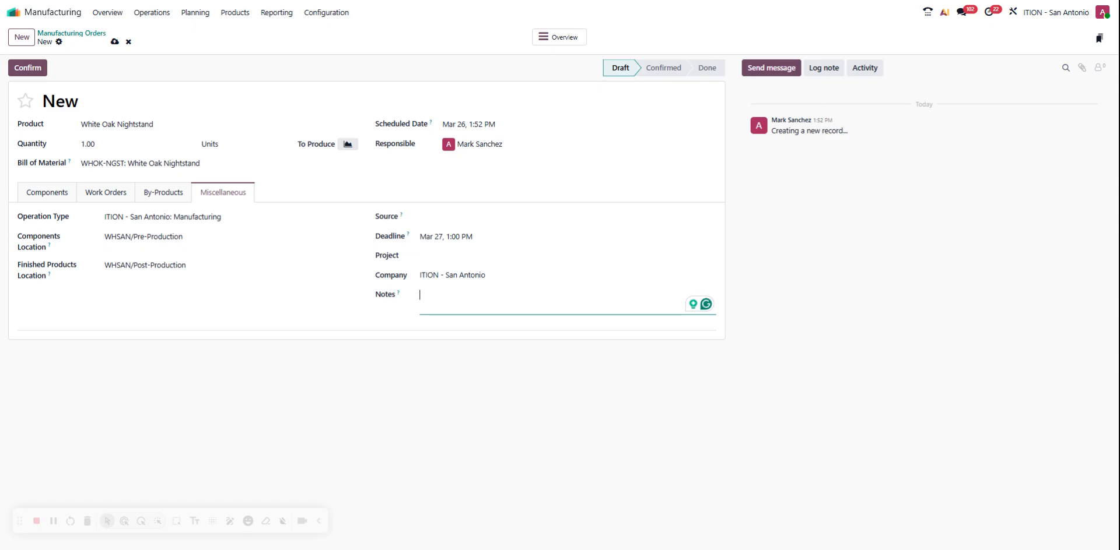
{"action": "left_click", "coordinate": [115, 43]}
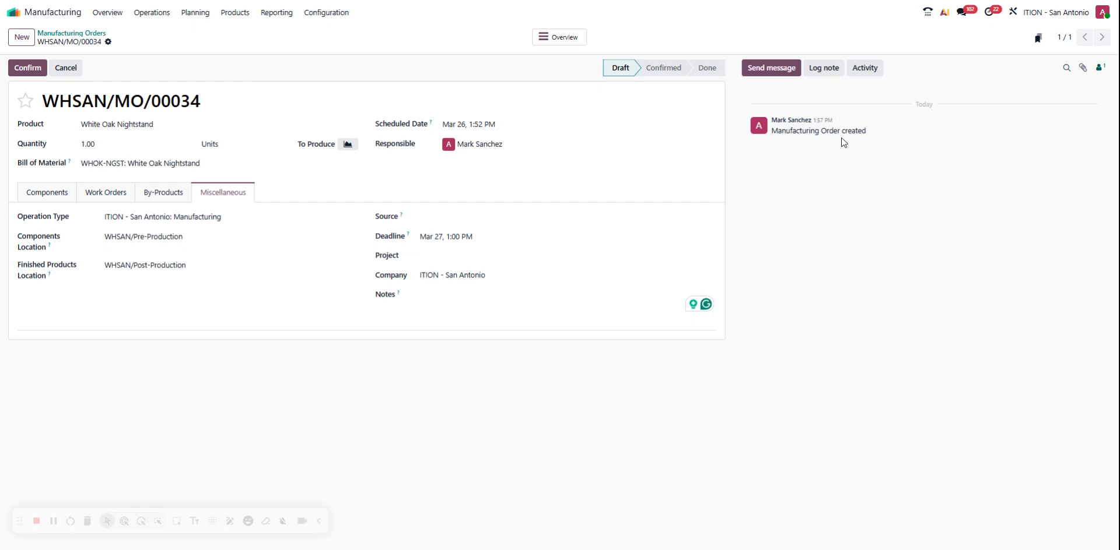
{"action": "left_click", "coordinate": [66, 203]}
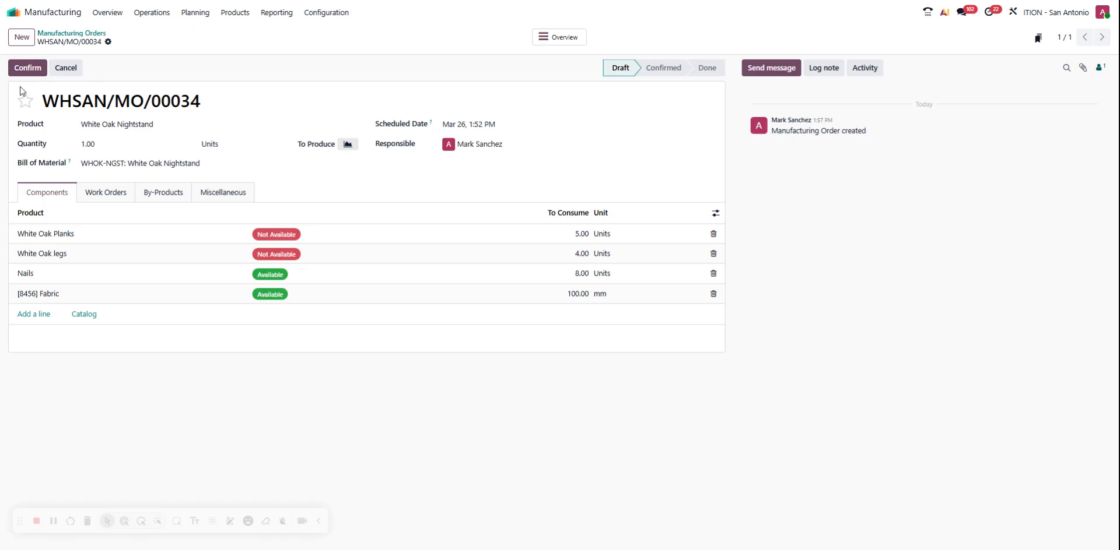
{"action": "left_click", "coordinate": [29, 70]}
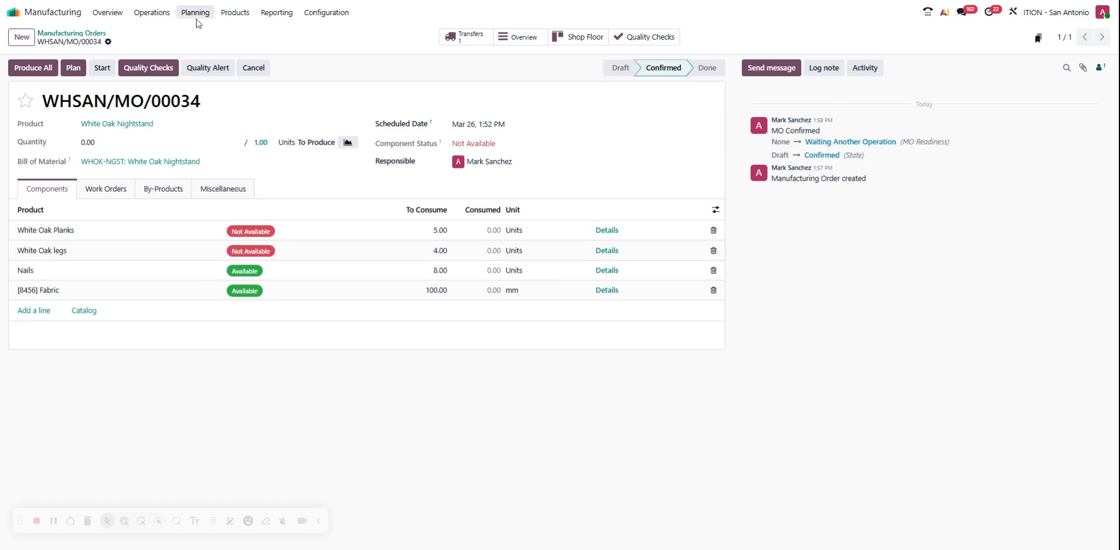
Step: Review the confirmed order's work orders and the availability of its components
{"action": "left_click", "coordinate": [107, 191]}
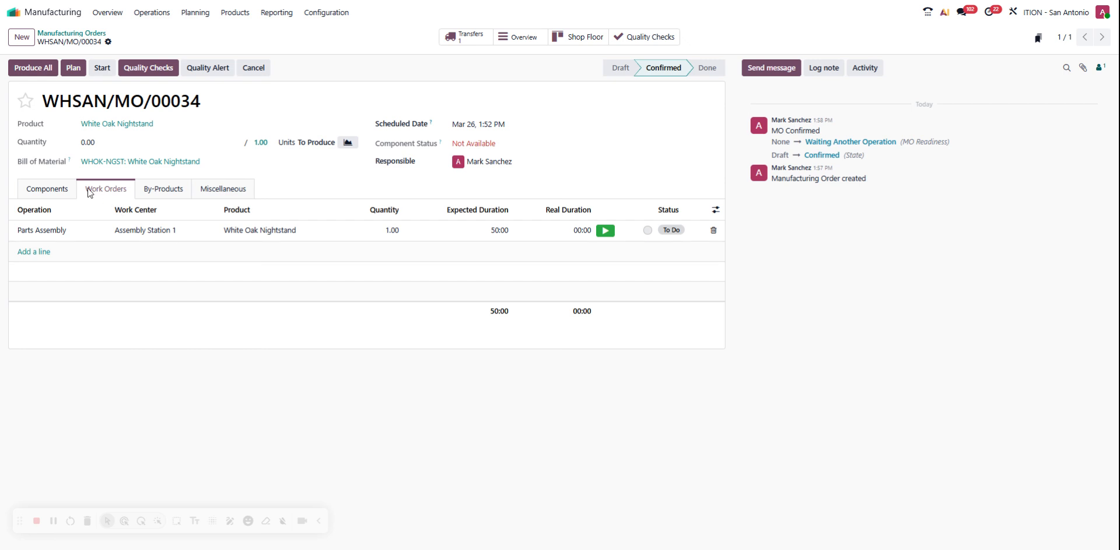
{"action": "left_click", "coordinate": [56, 192]}
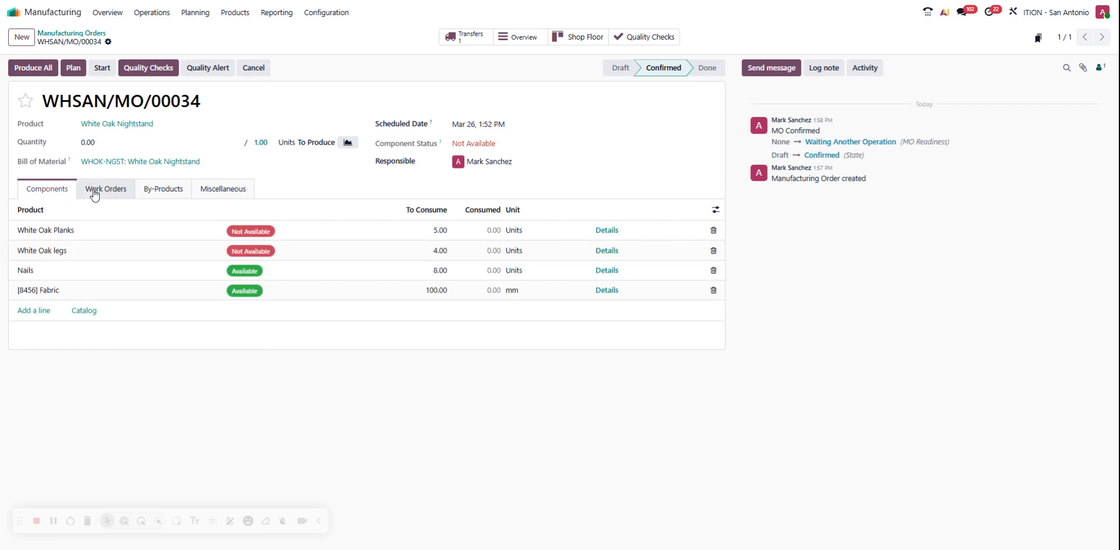
{"action": "left_click", "coordinate": [94, 195]}
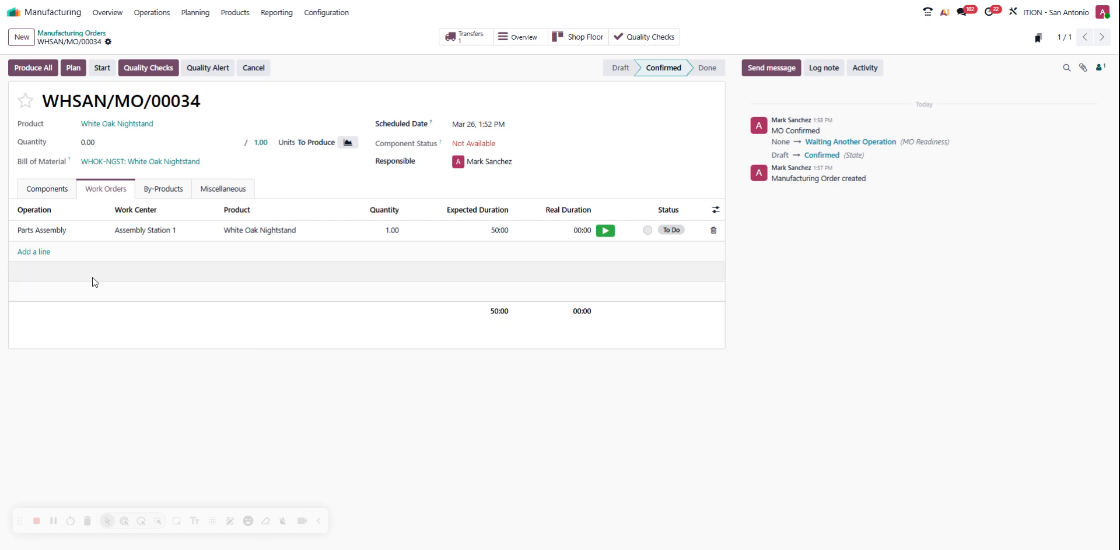
{"action": "left_click", "coordinate": [51, 191]}
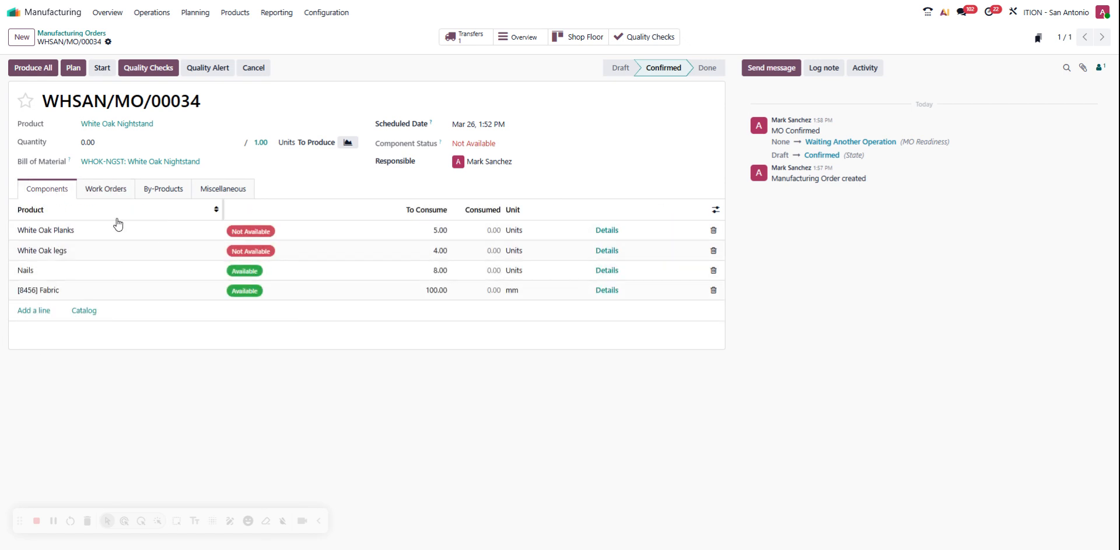